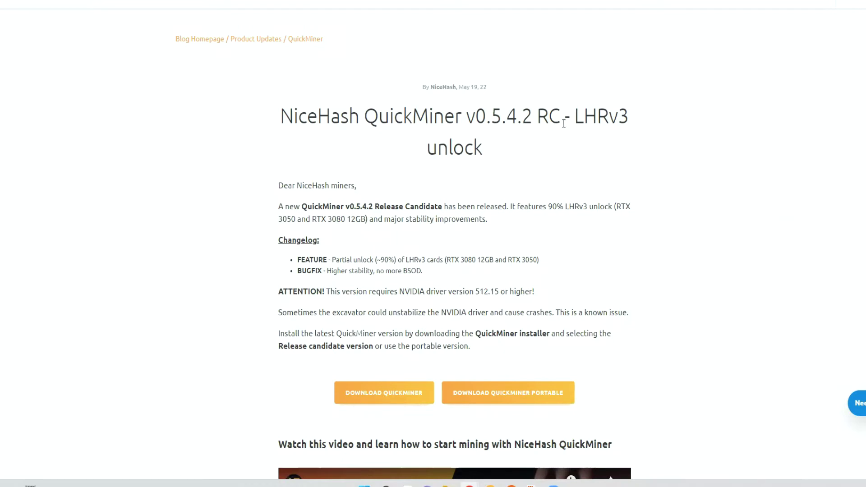
Step: Highlight the v0.5.4.2 RC title, then QuickMiner's v0.5.3.6 entry on the Downloads page
left_click_drag(562, 120, 465, 119)
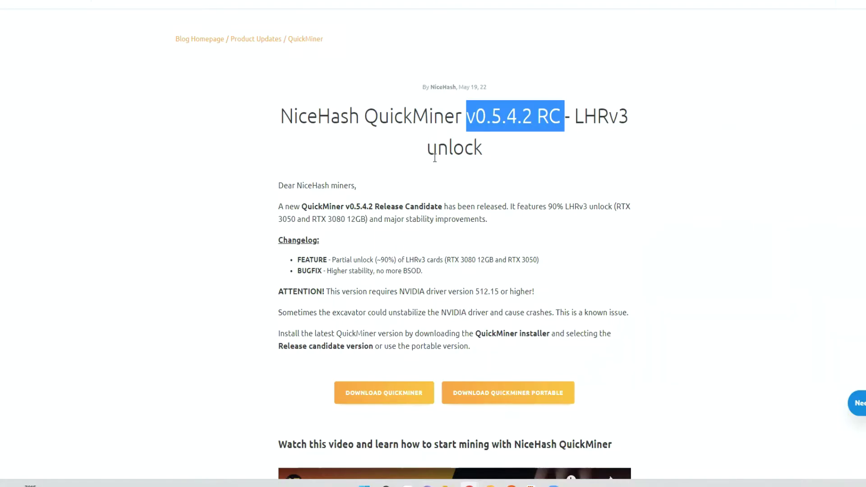
left_click(434, 164)
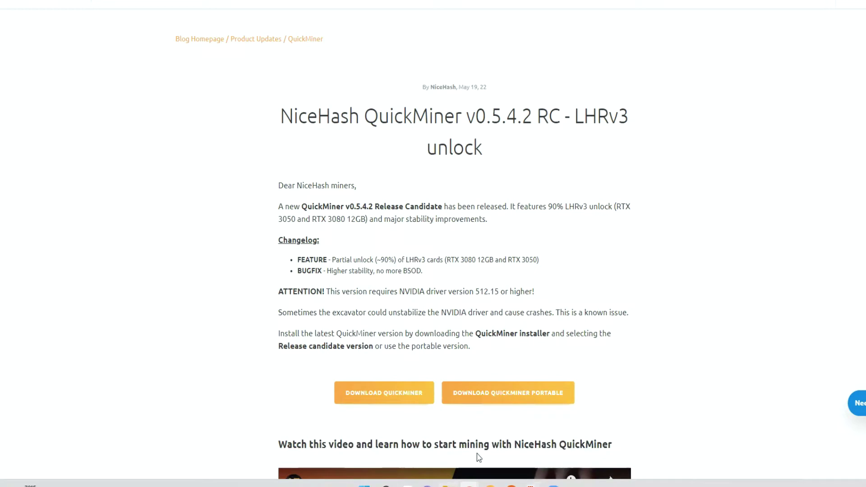
mouse_move(469, 484)
left_click(477, 433)
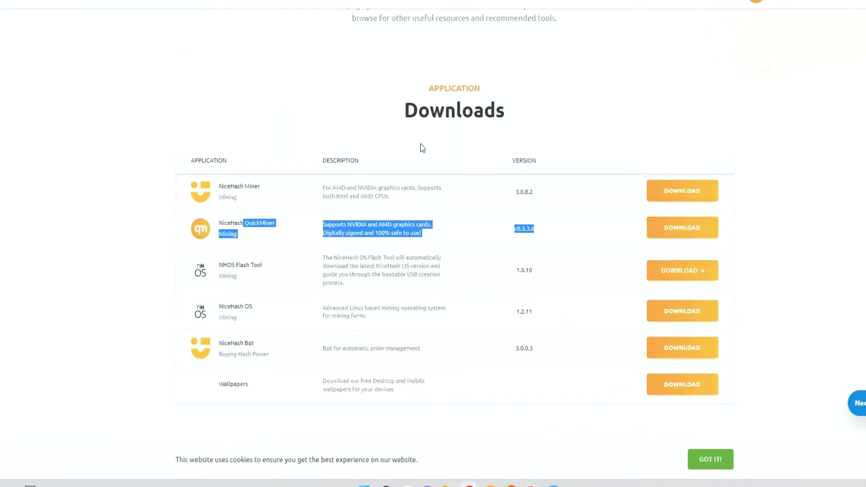
left_click(542, 232)
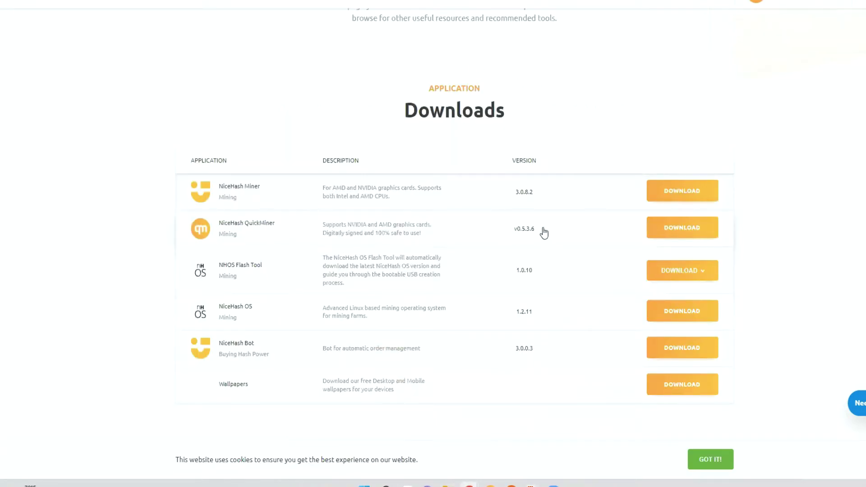
left_click_drag(543, 231, 493, 233)
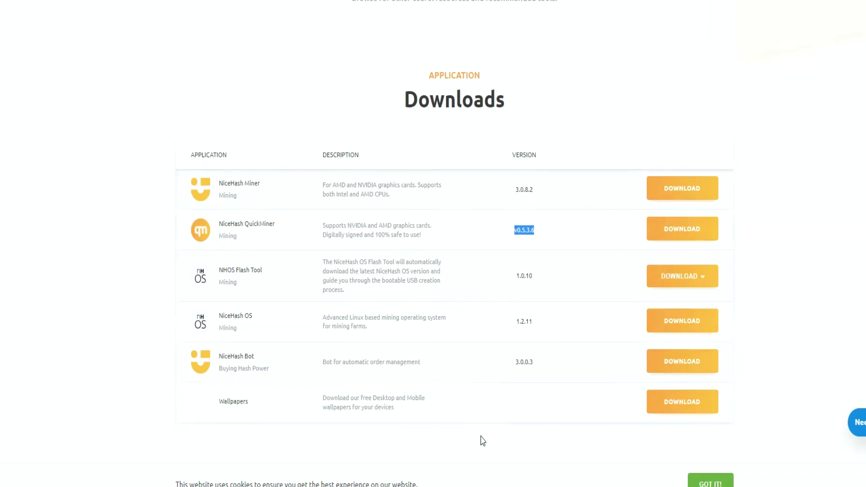
mouse_move(445, 486)
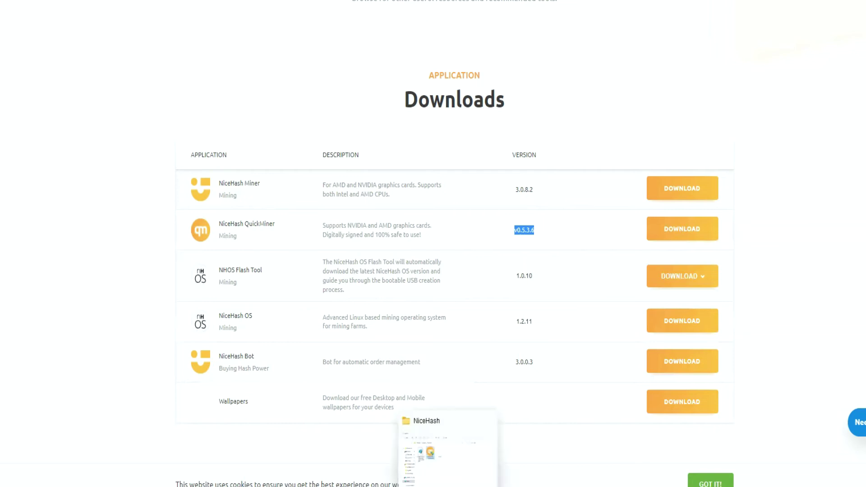
Step: Enable 'Disable fullscreen optimizations' in the QuickMiner installer's Compatibility properties and confirm with OK
left_click(446, 450)
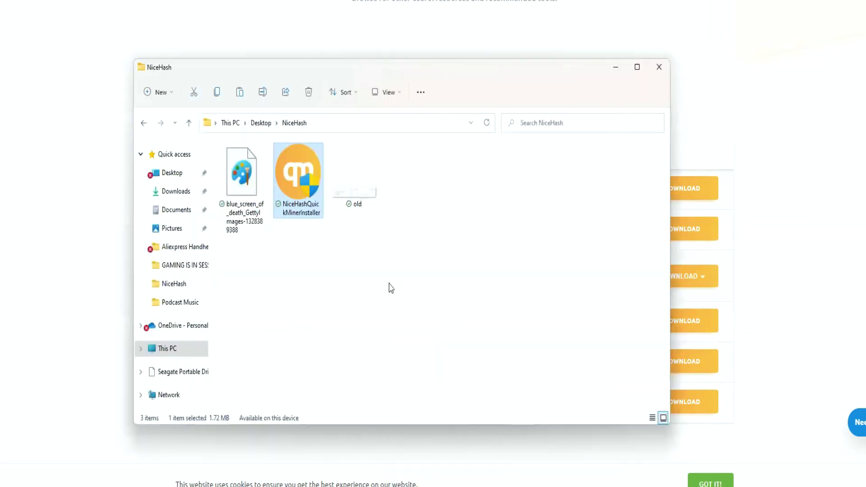
right_click(294, 174)
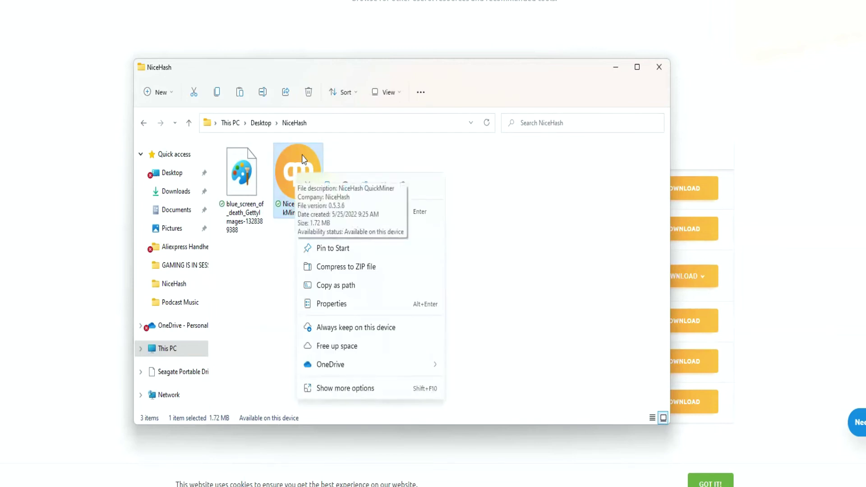
left_click(332, 305)
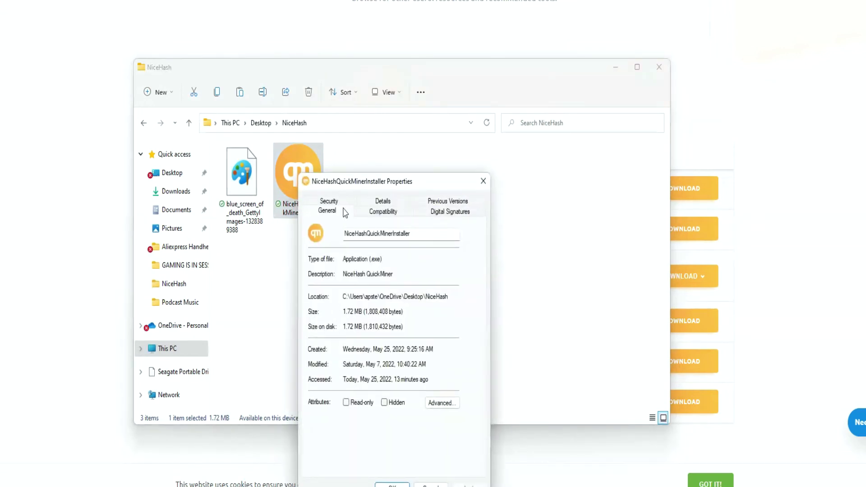
left_click(378, 215)
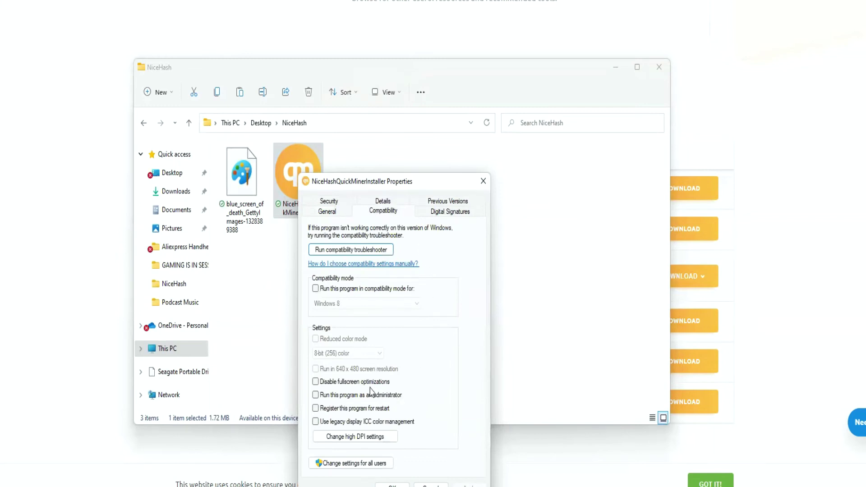
left_click(325, 383)
left_click(392, 484)
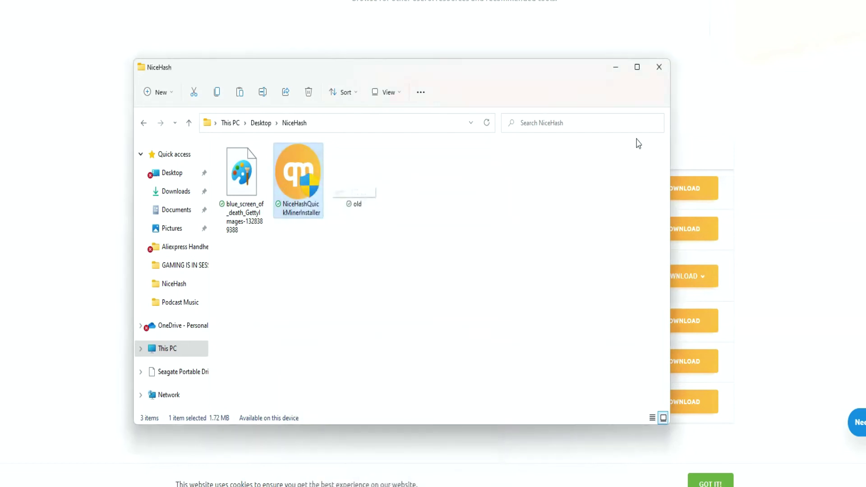
Step: Minimize the NiceHash folder and show the Excavator v1.7.7.2 console with accepted shares
left_click(616, 68)
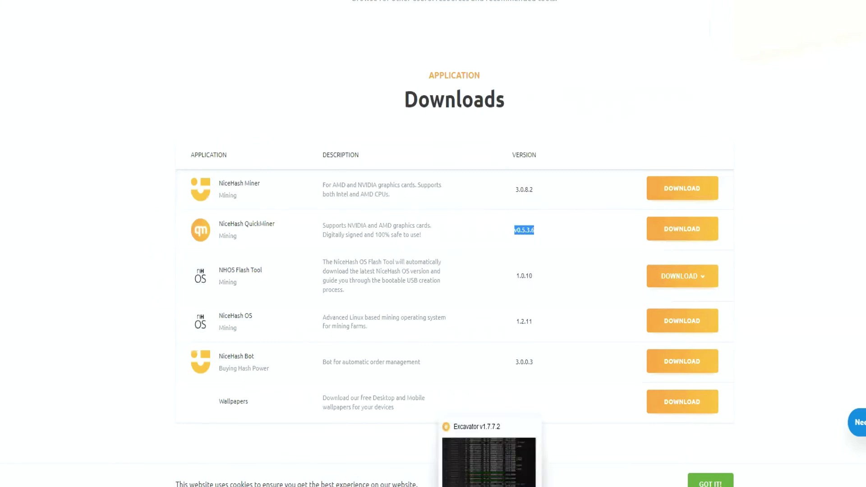
left_click(490, 485)
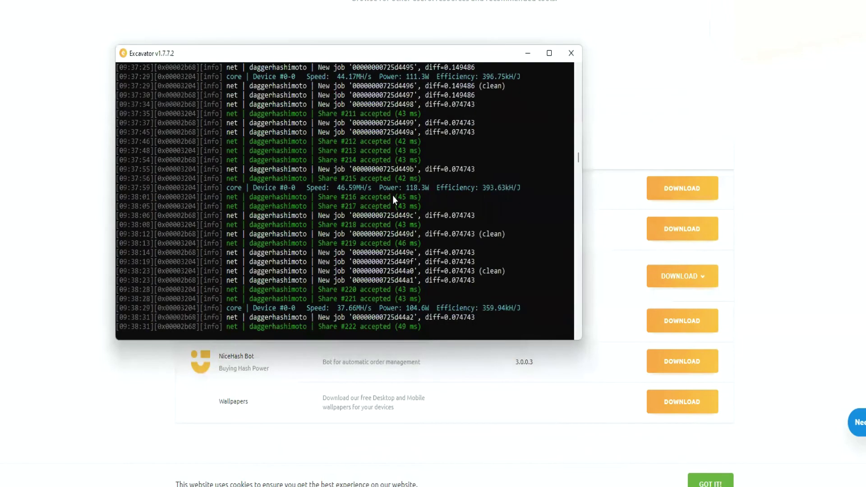